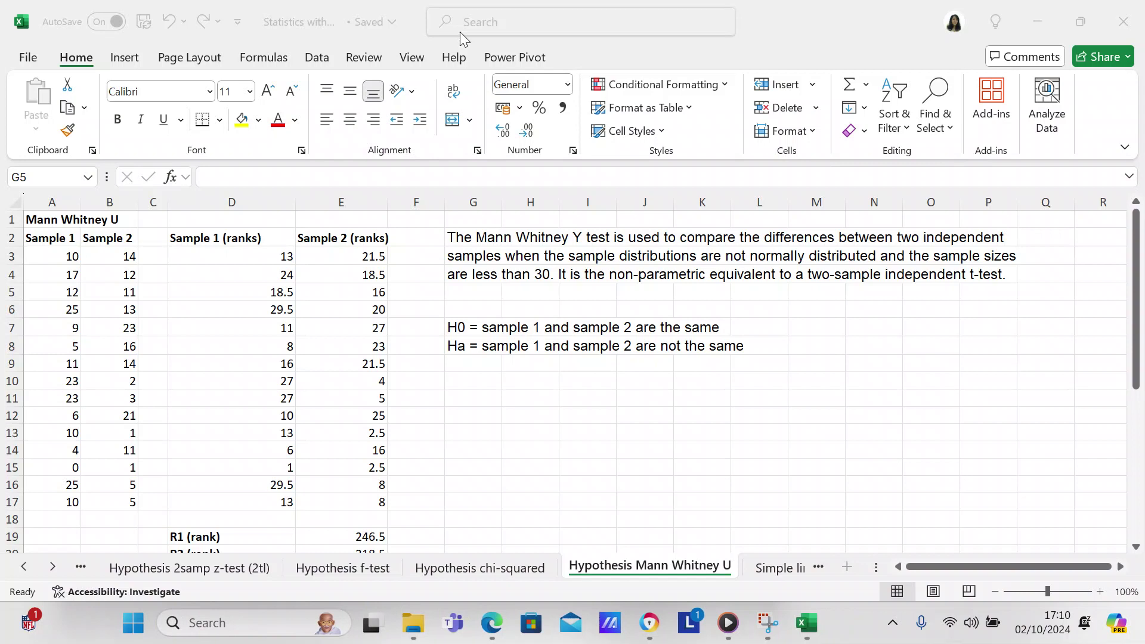
Step: Review the formulas generating samples 1 and 2 and their rank formulas
click(39, 251)
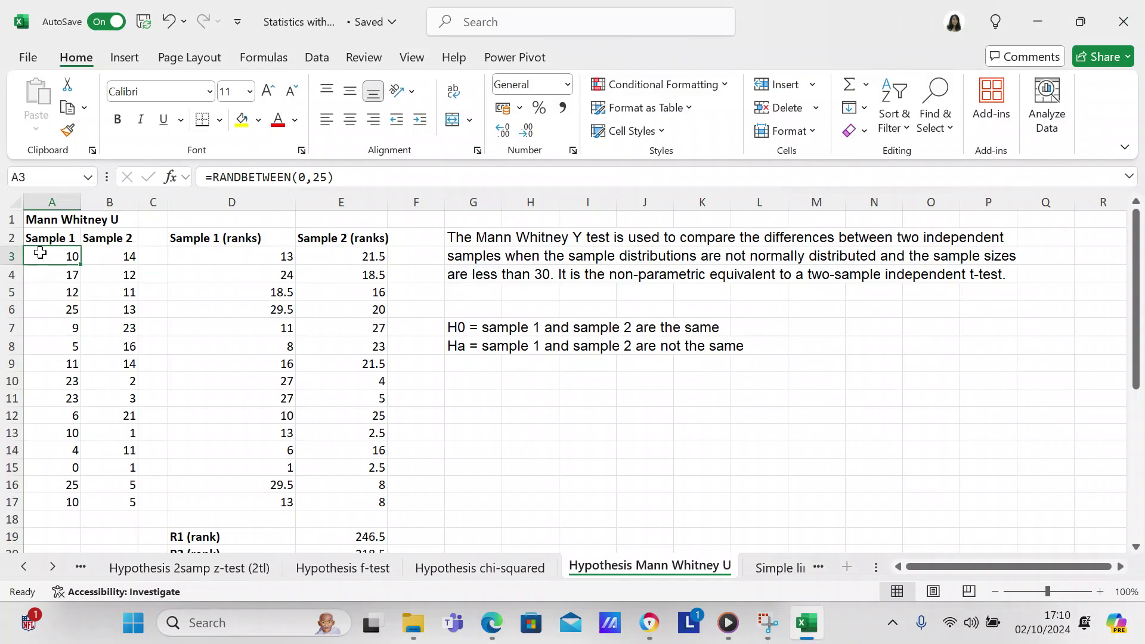
click(107, 254)
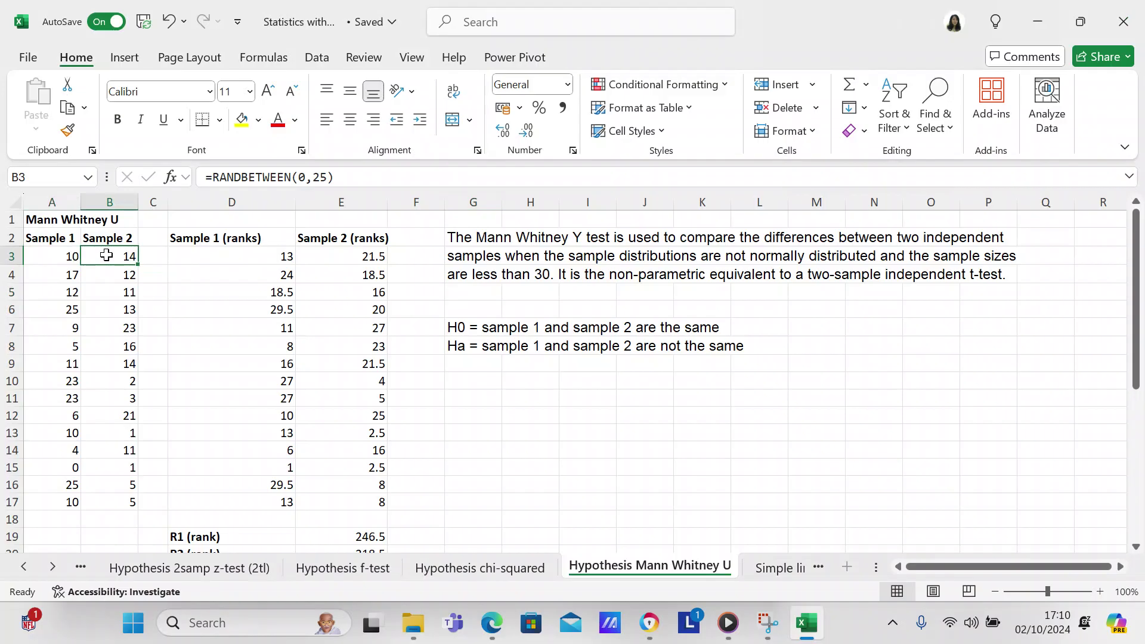
click(236, 257)
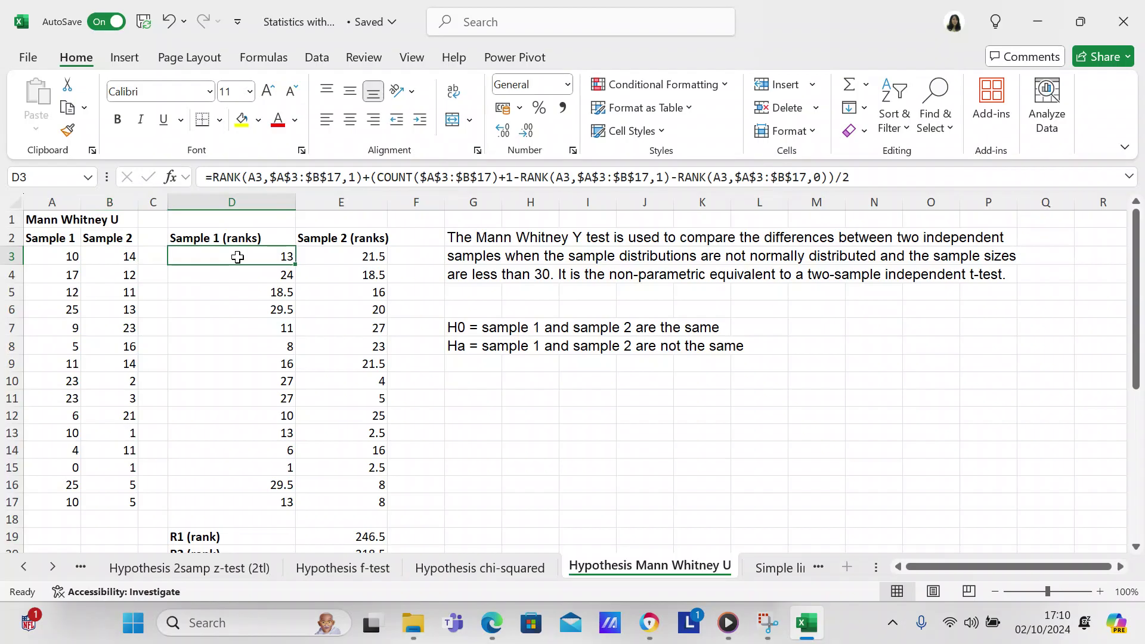
key(Down)
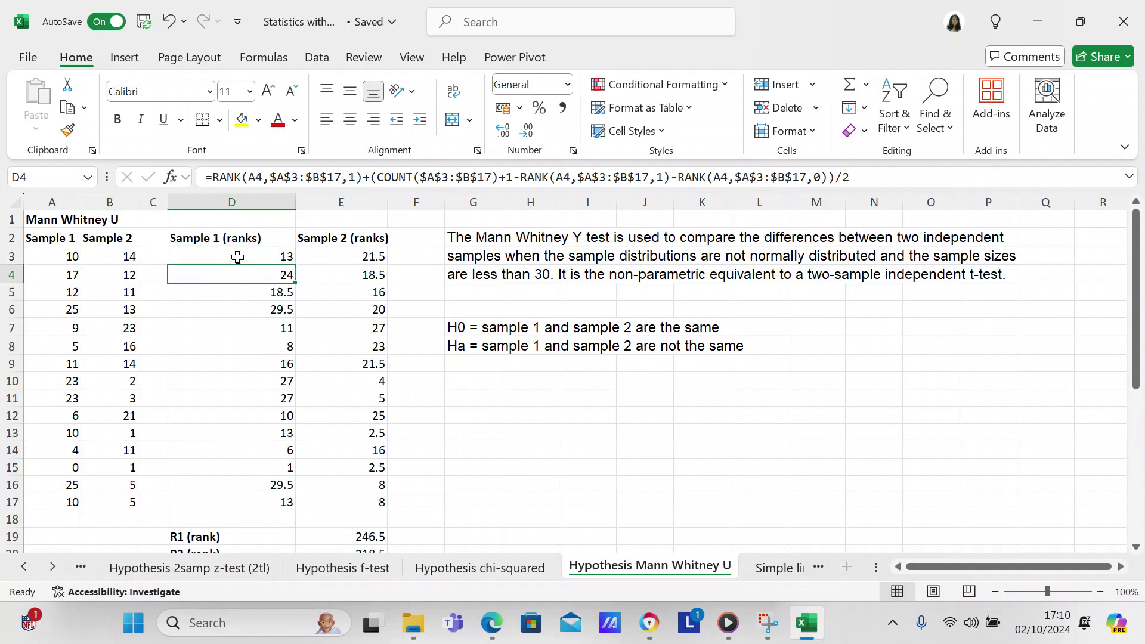
key(Up)
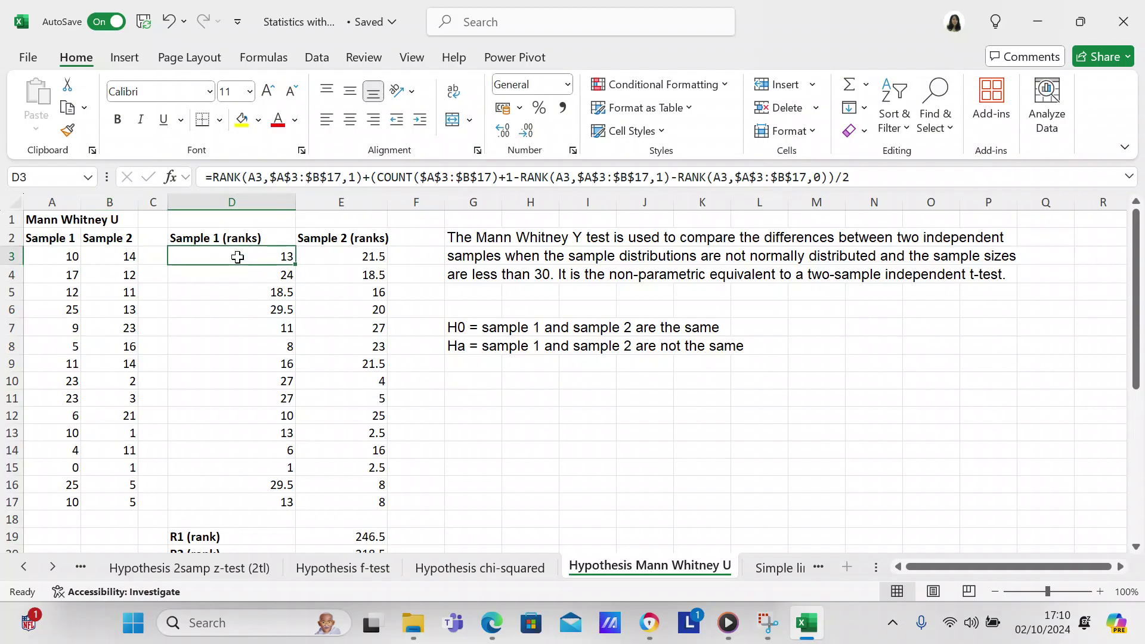
click(325, 255)
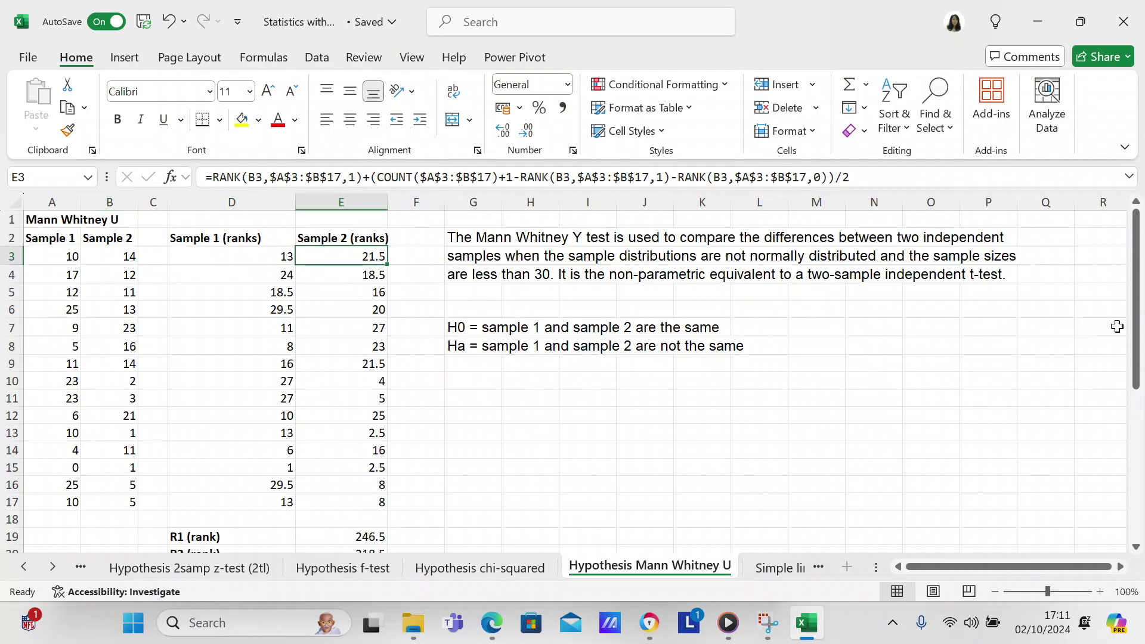
Step: Review the R1 and R2 rank-sum, N1 and N2 count, and U1 formulas
drag(1137, 334, 1136, 440)
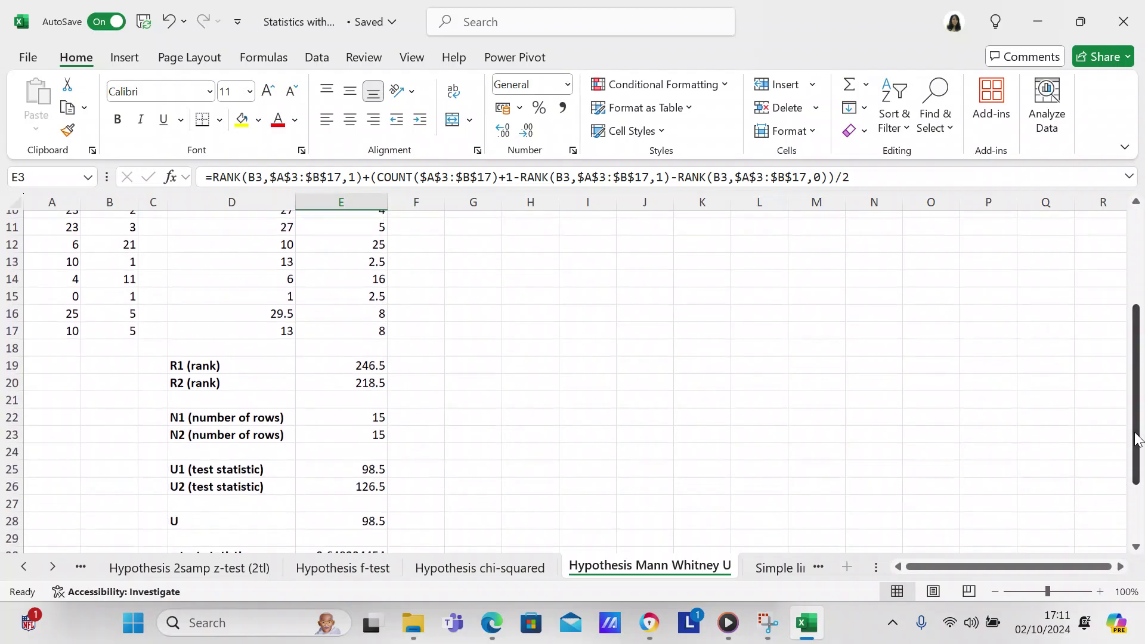
click(362, 365)
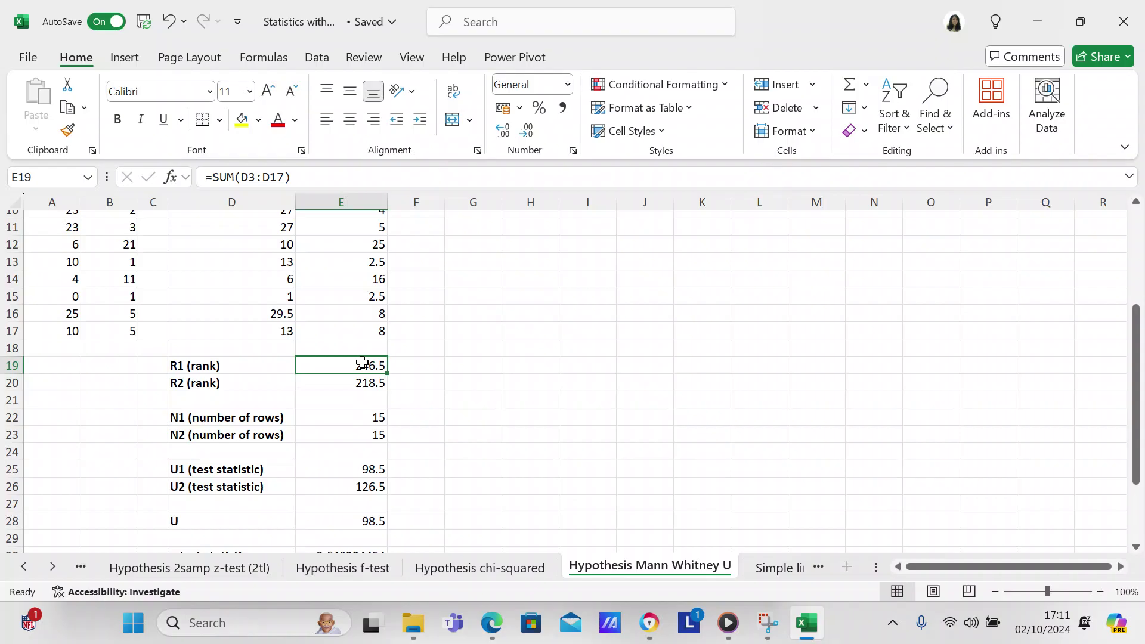
click(365, 382)
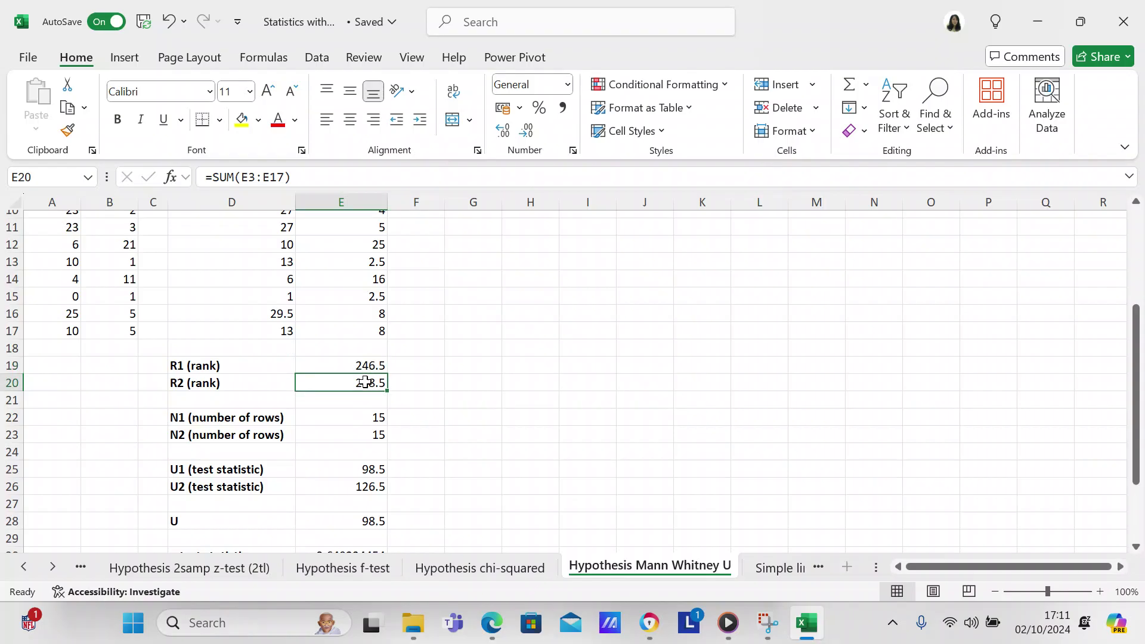
click(371, 420)
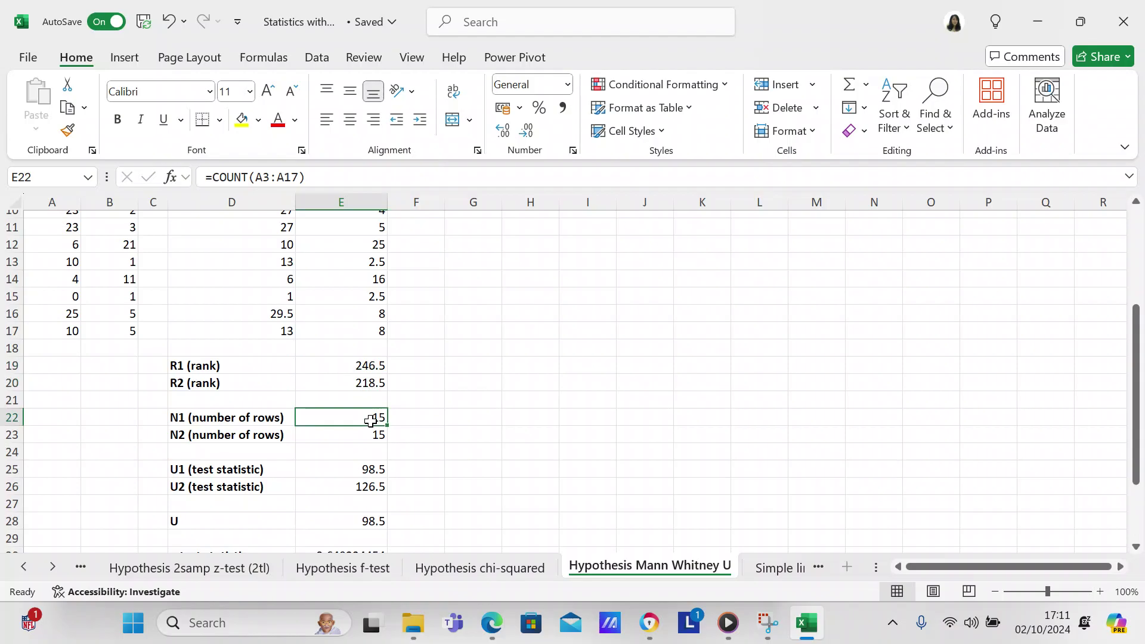
click(371, 432)
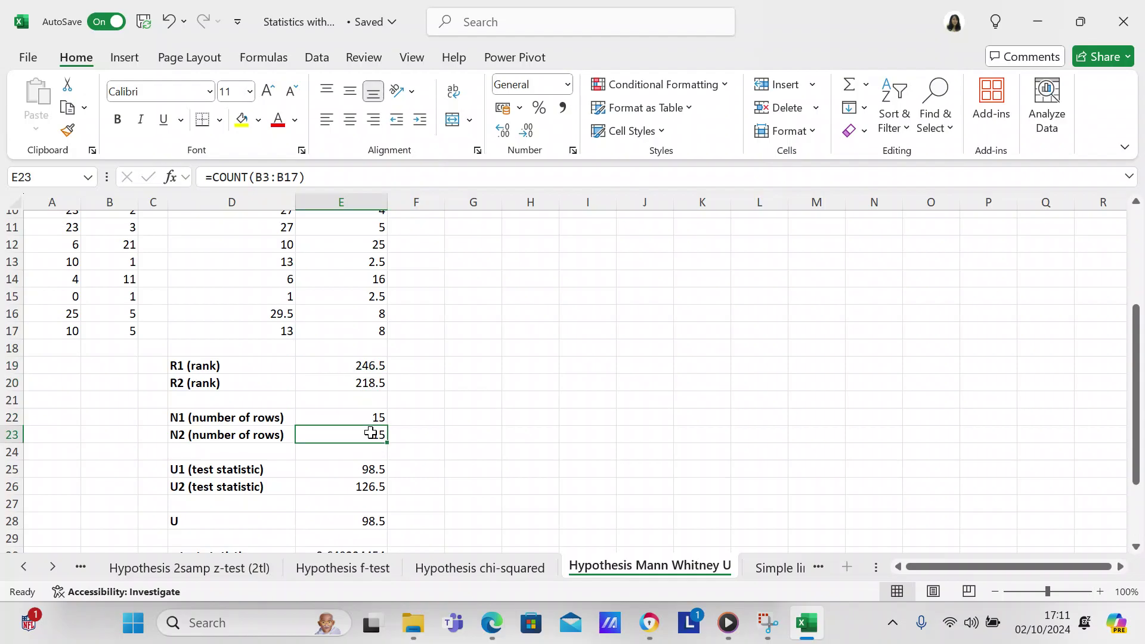
click(376, 469)
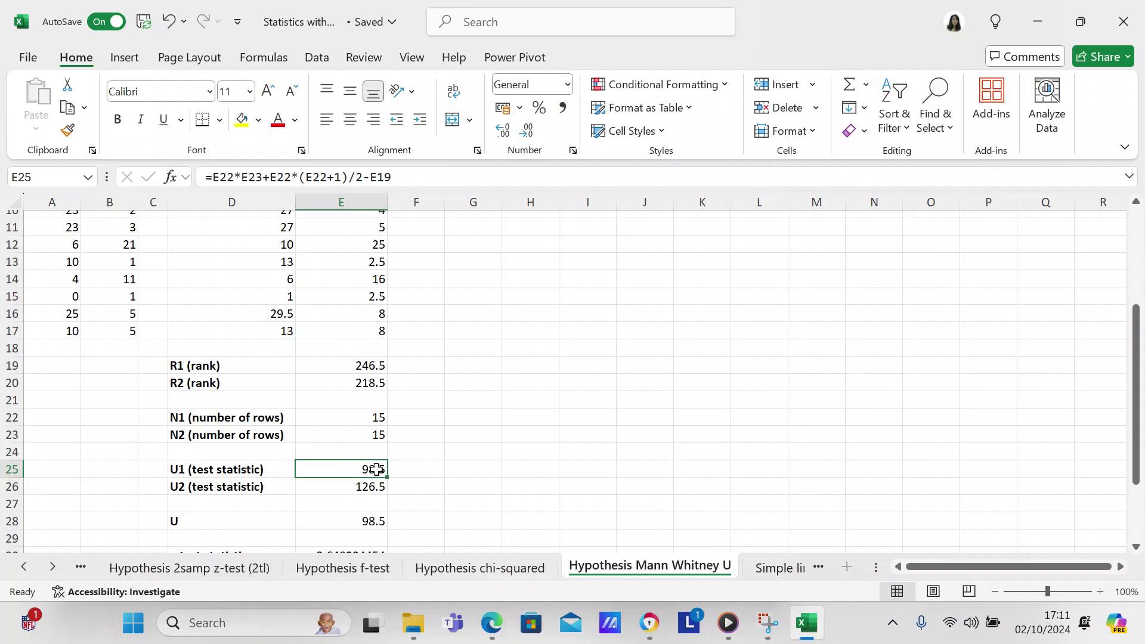
Step: Regenerate the random samples with F9 and tidy the U2 formula in E26
key(F9)
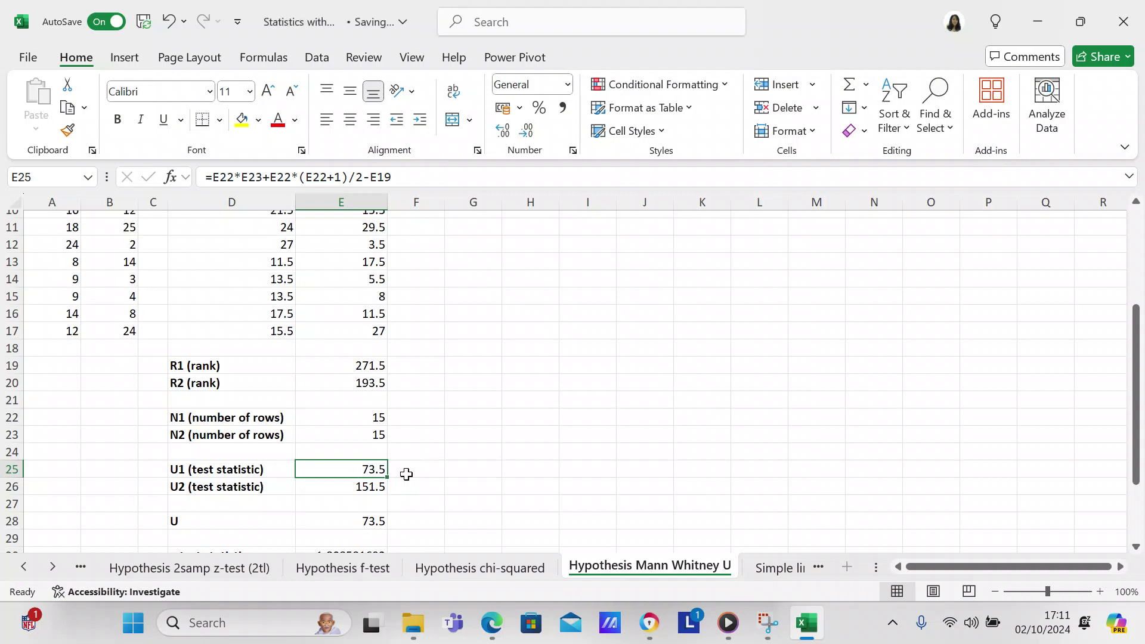
click(374, 484)
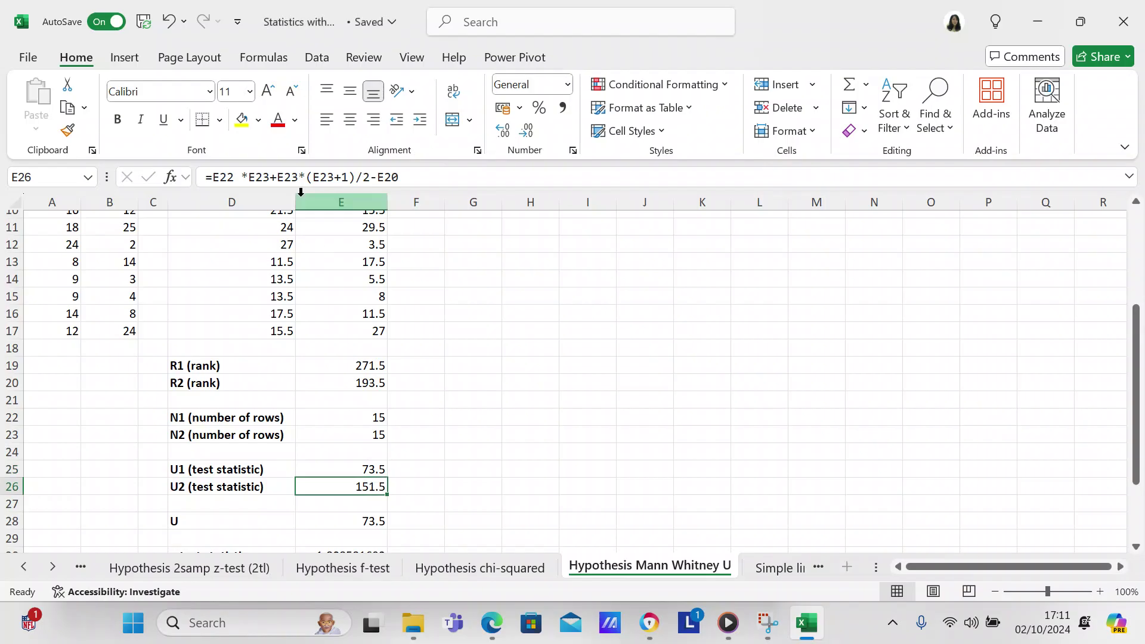
click(243, 177)
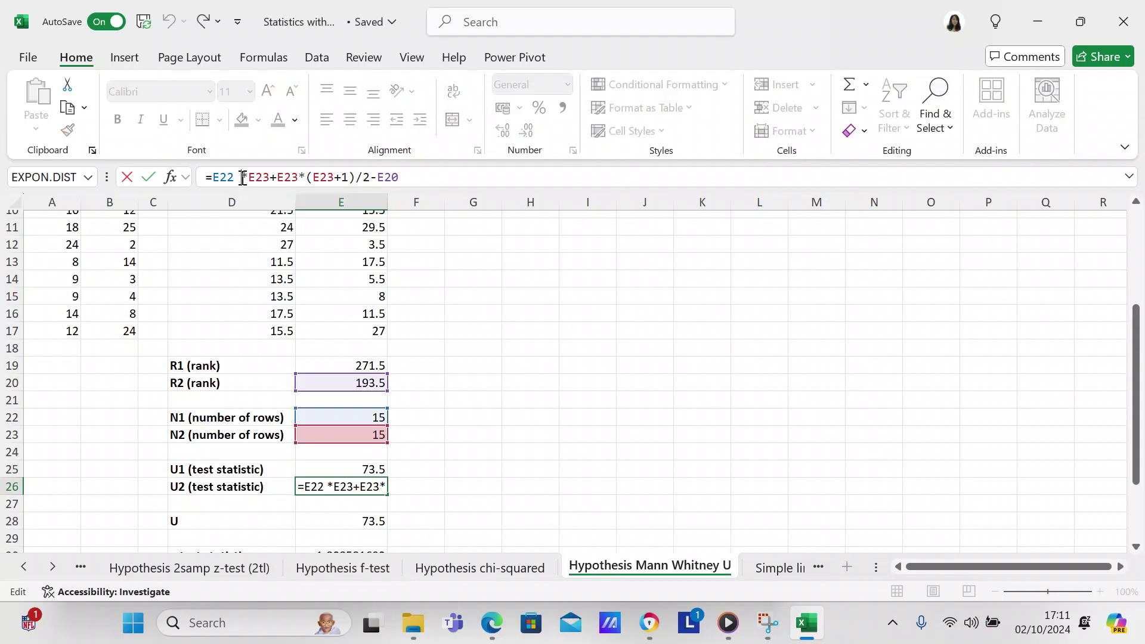
click(360, 464)
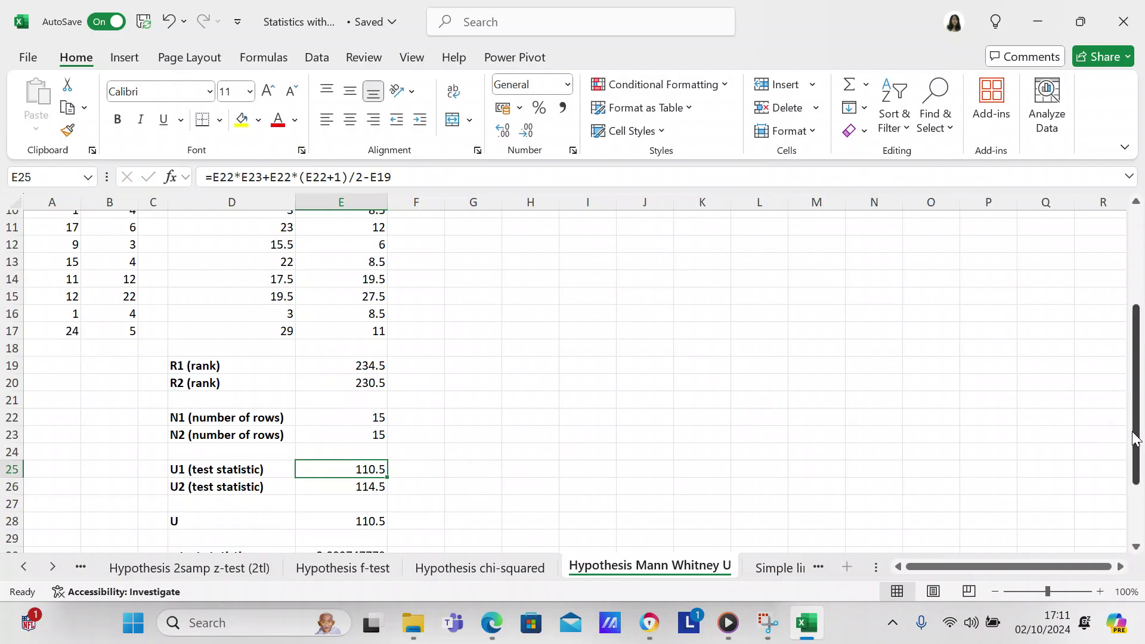
drag(1135, 438, 1135, 480)
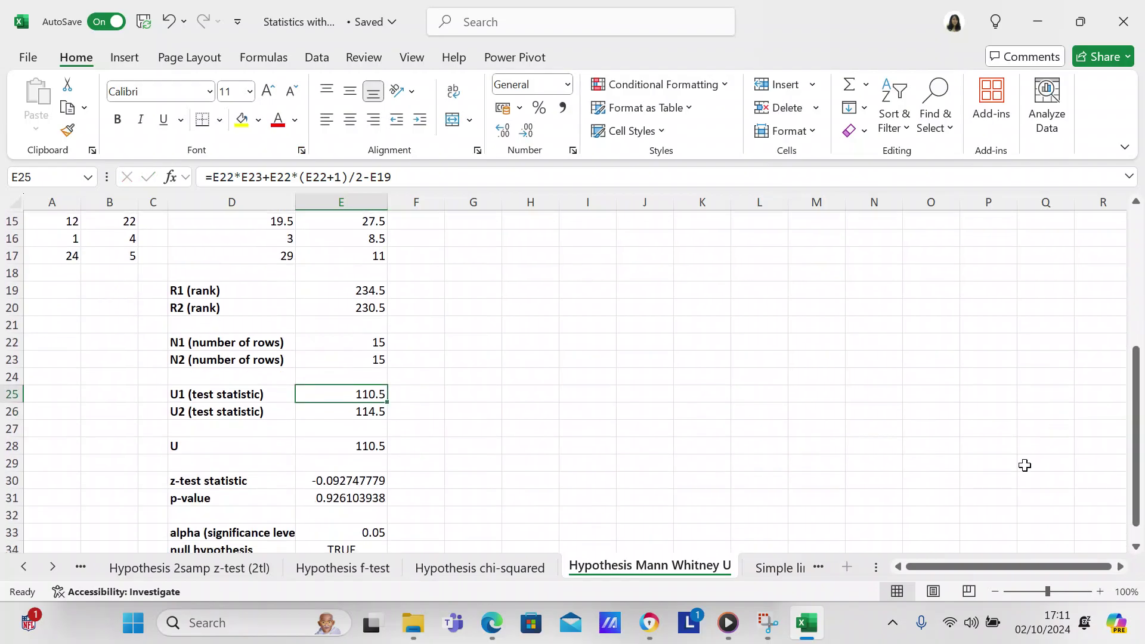
Step: Rename the U label to 'U (test statistic)'
click(261, 445)
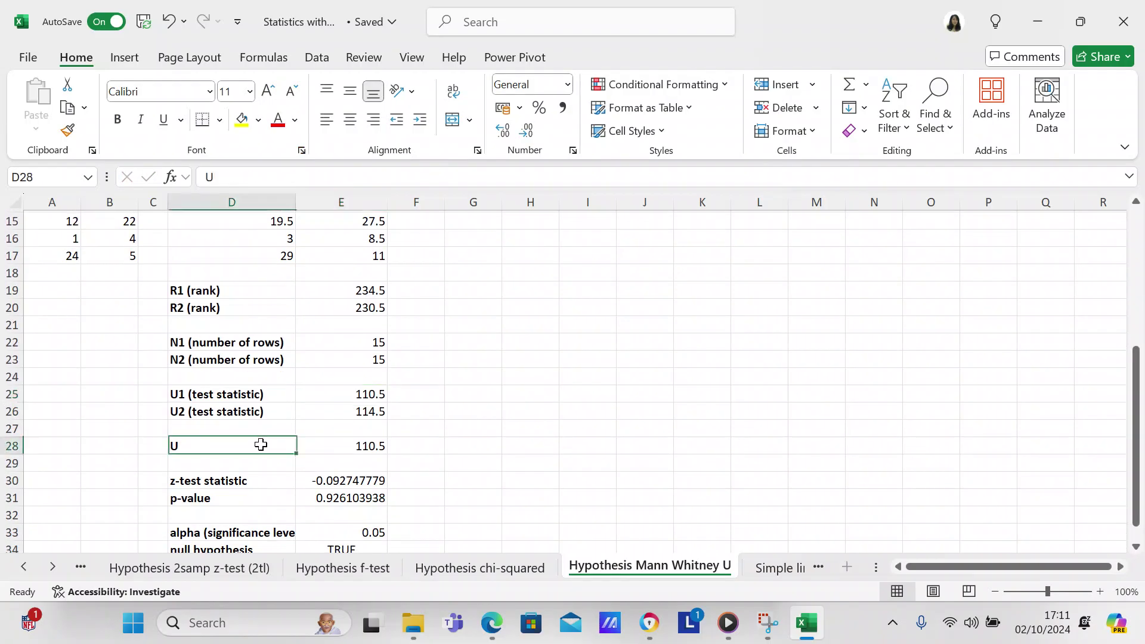
double_click(261, 444)
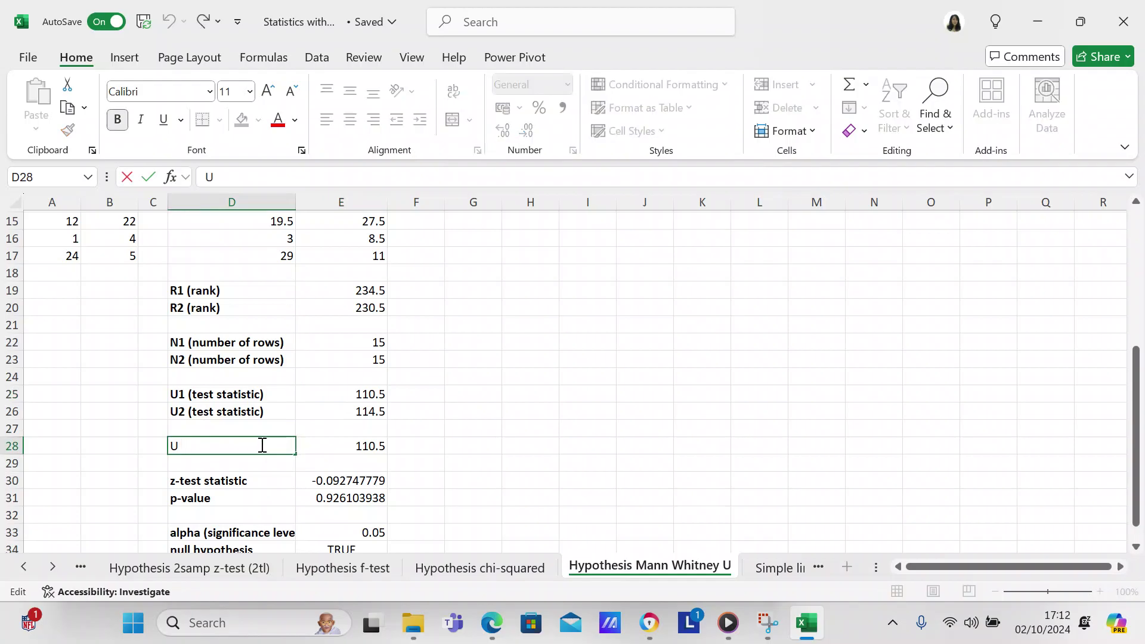
text((test statis)
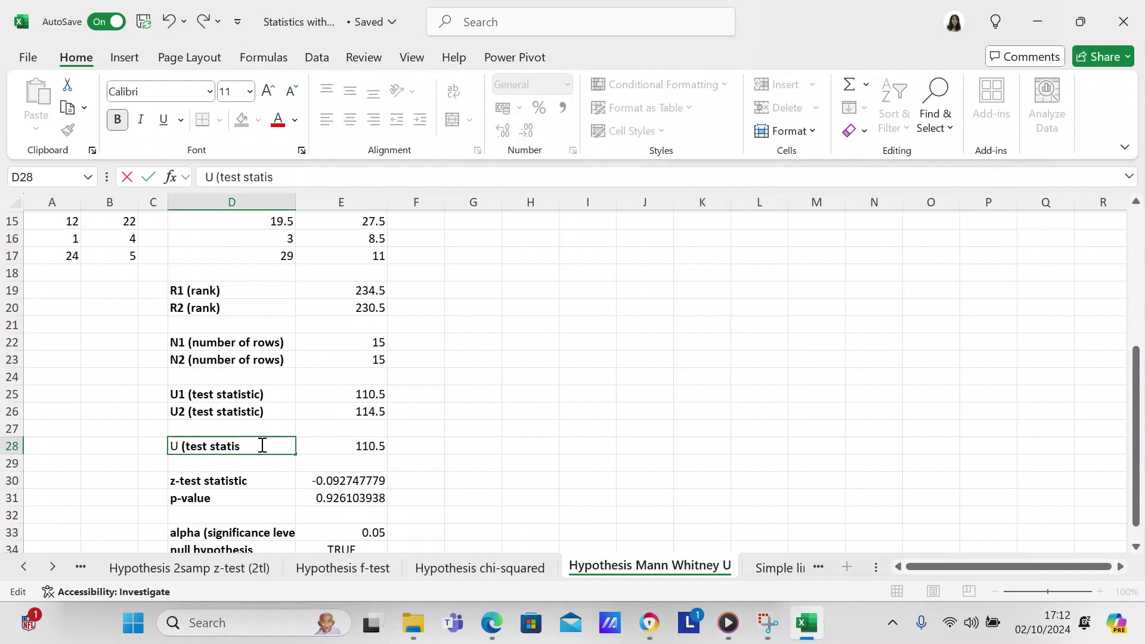
text(tic))
click(338, 447)
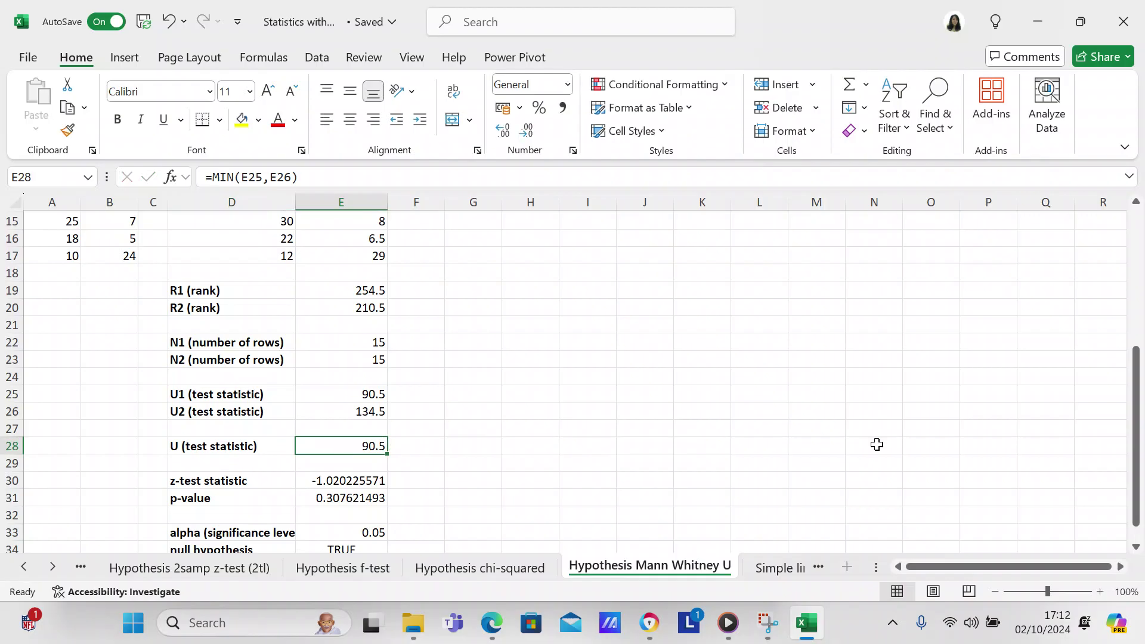
Step: Review the z-test statistic and the two-tailed p-value formula in E31
drag(1140, 441, 1136, 477)
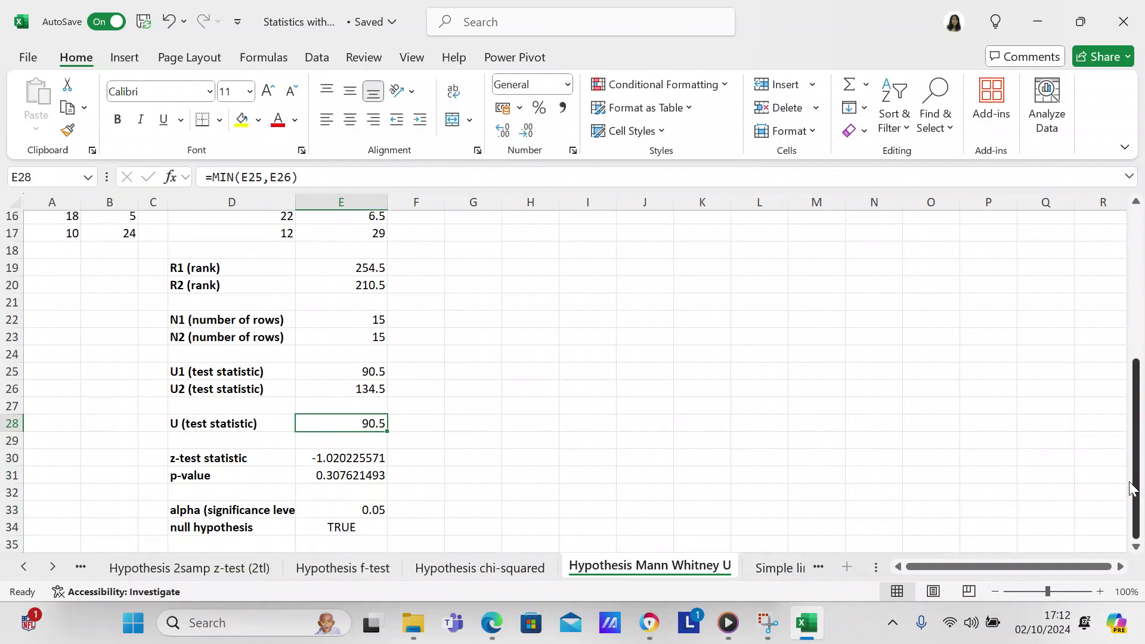
click(337, 460)
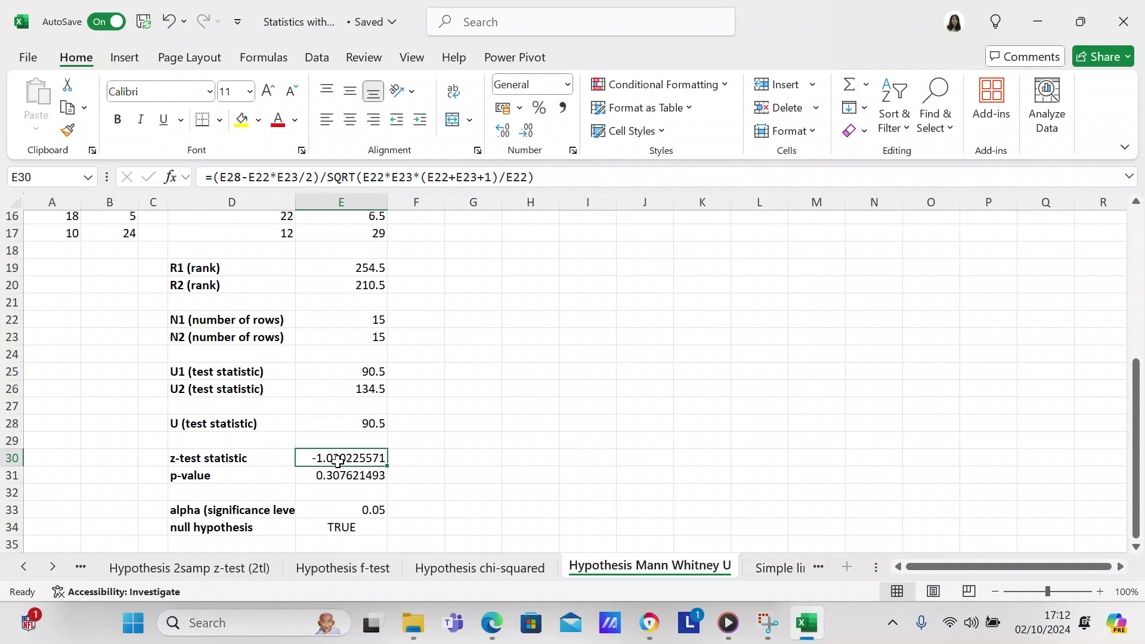
click(339, 478)
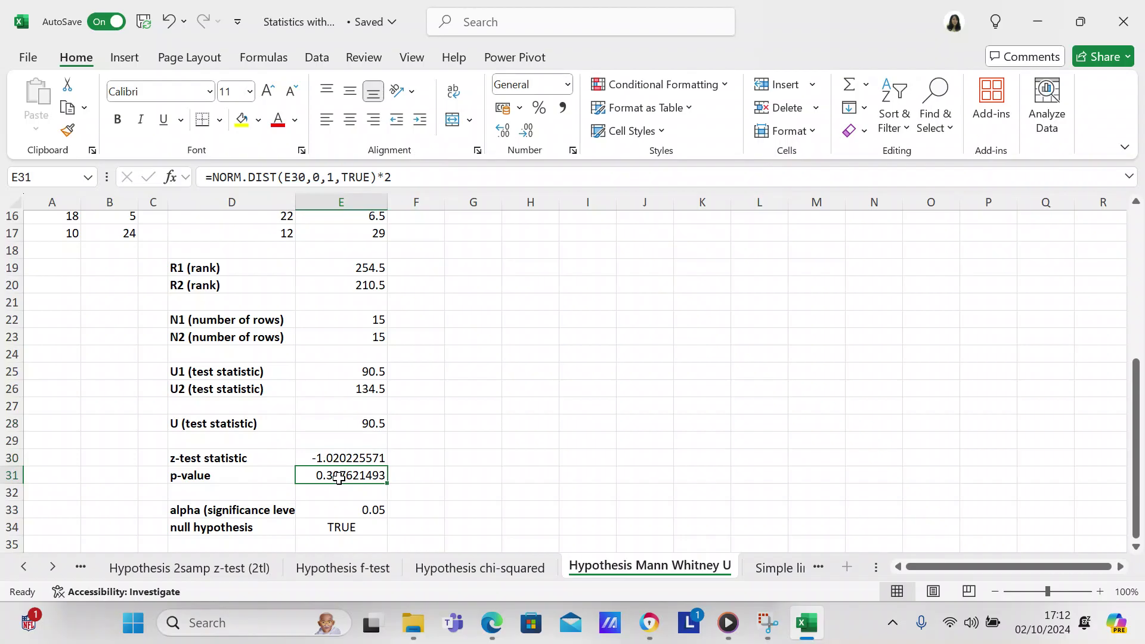
Step: Check the 0.05 significance level and the null hypothesis formula =E31>E33
drag(1142, 432, 1141, 433)
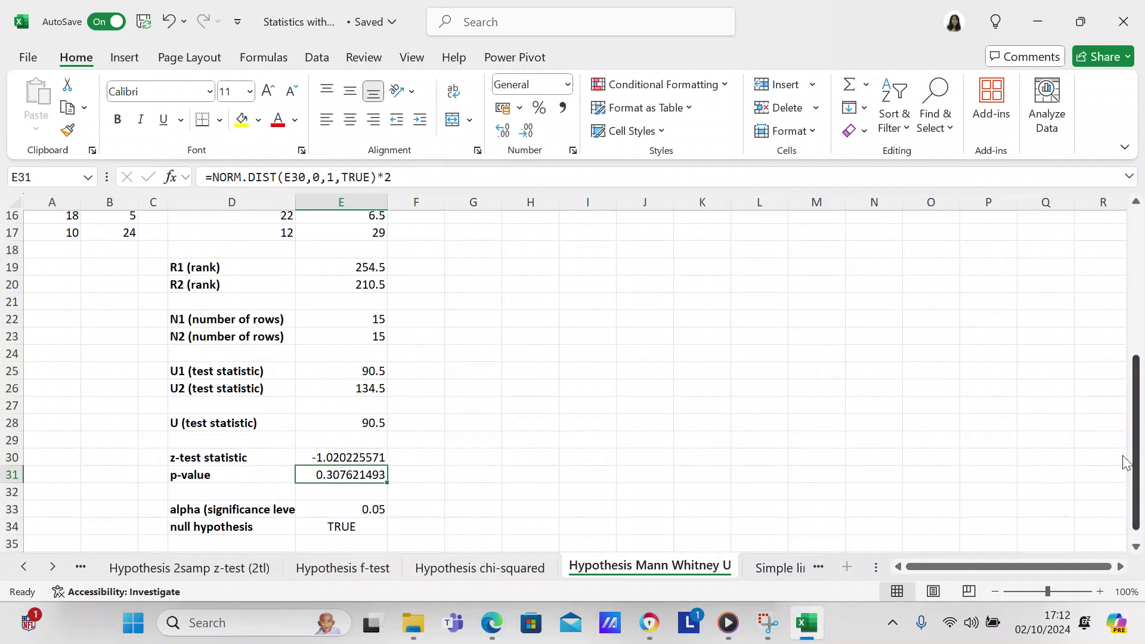
click(397, 507)
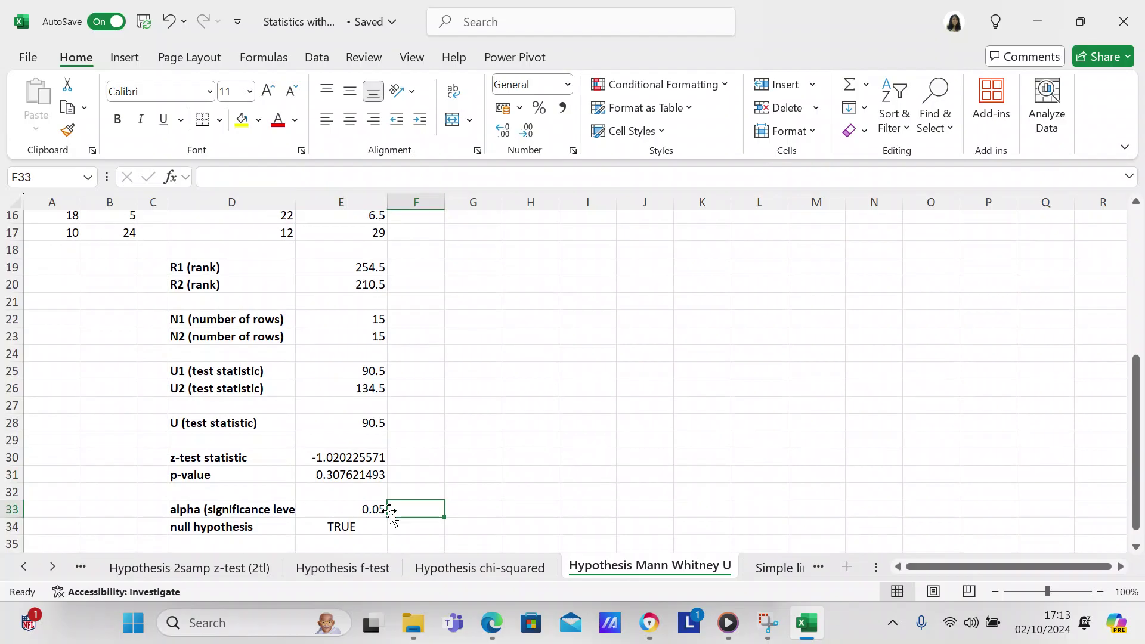
click(363, 508)
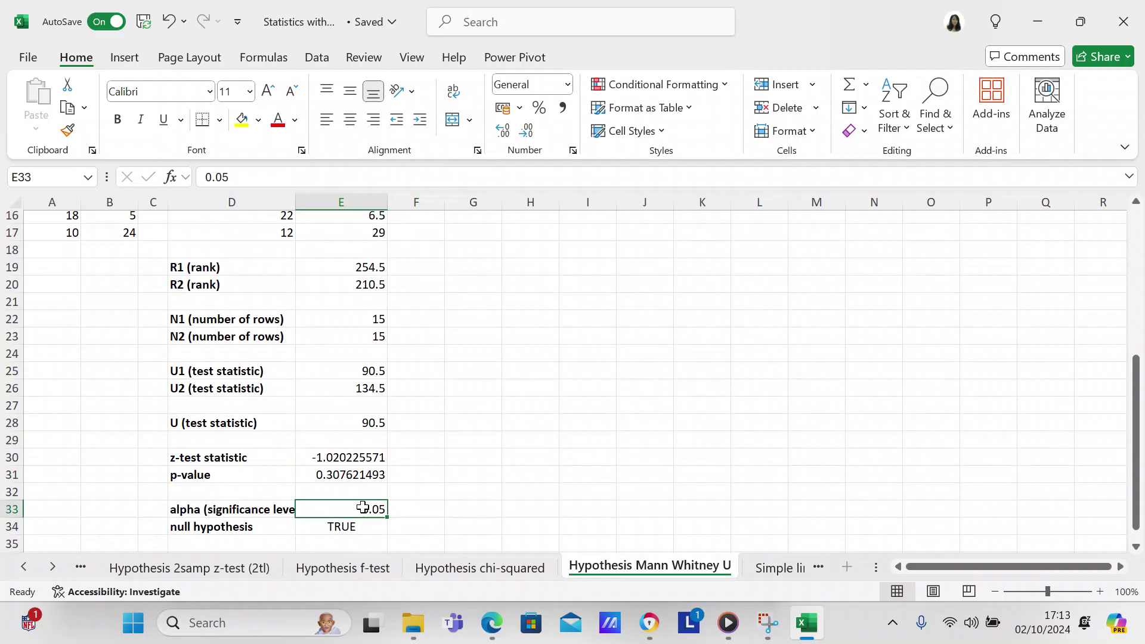
click(356, 526)
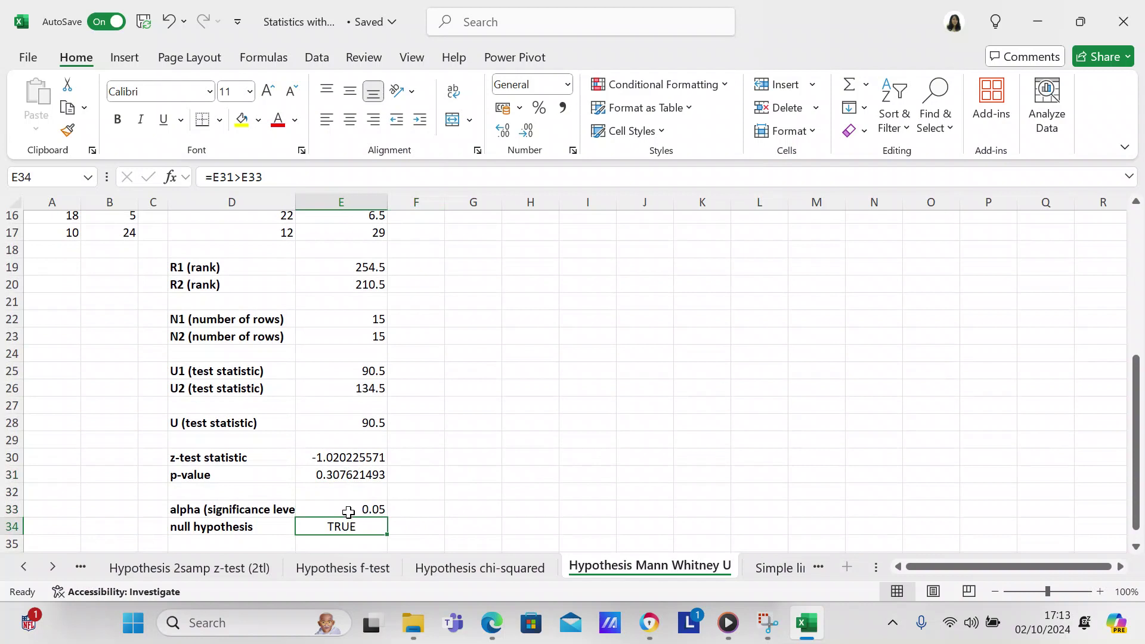
Step: Try editing the null hypothesis formula, revert to =E31>E33, and autofit column D
click(236, 175)
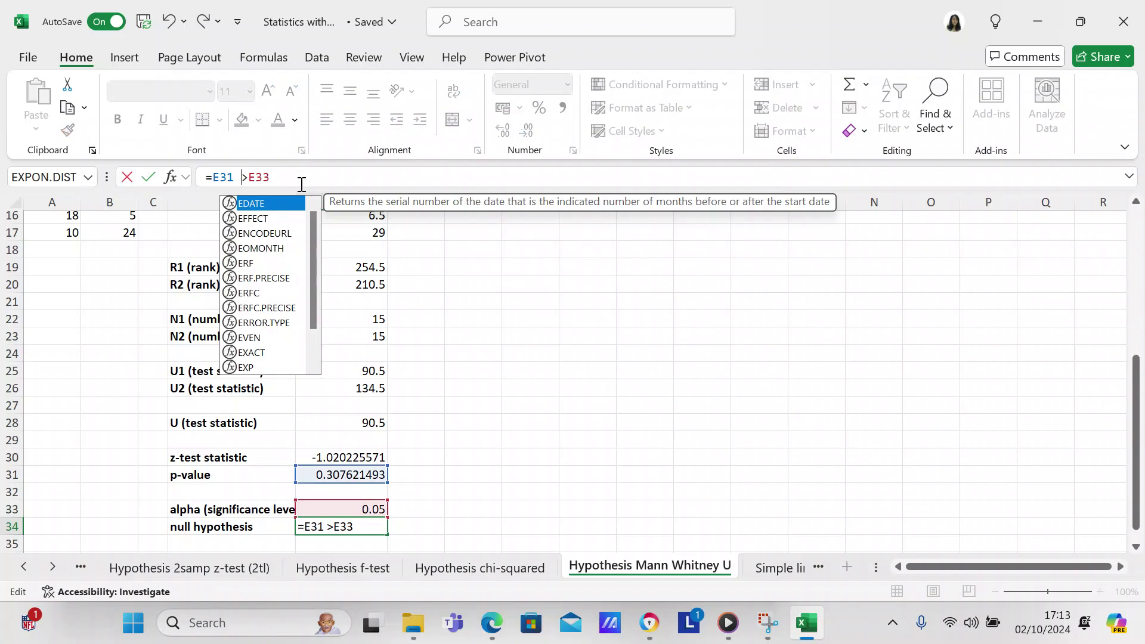
click(251, 177)
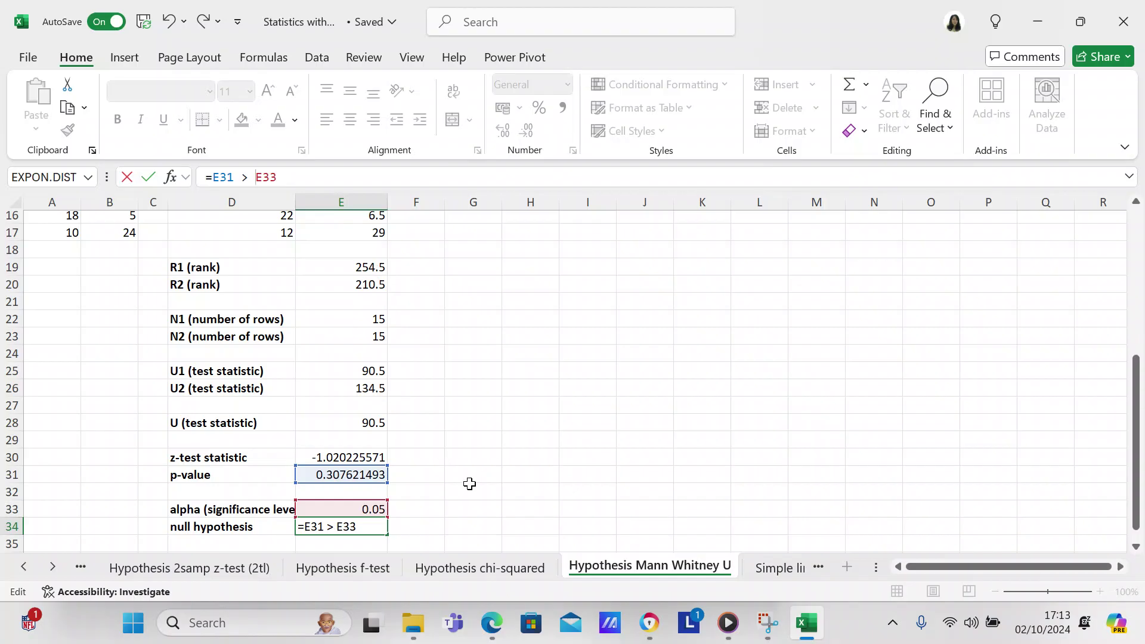
click(463, 505)
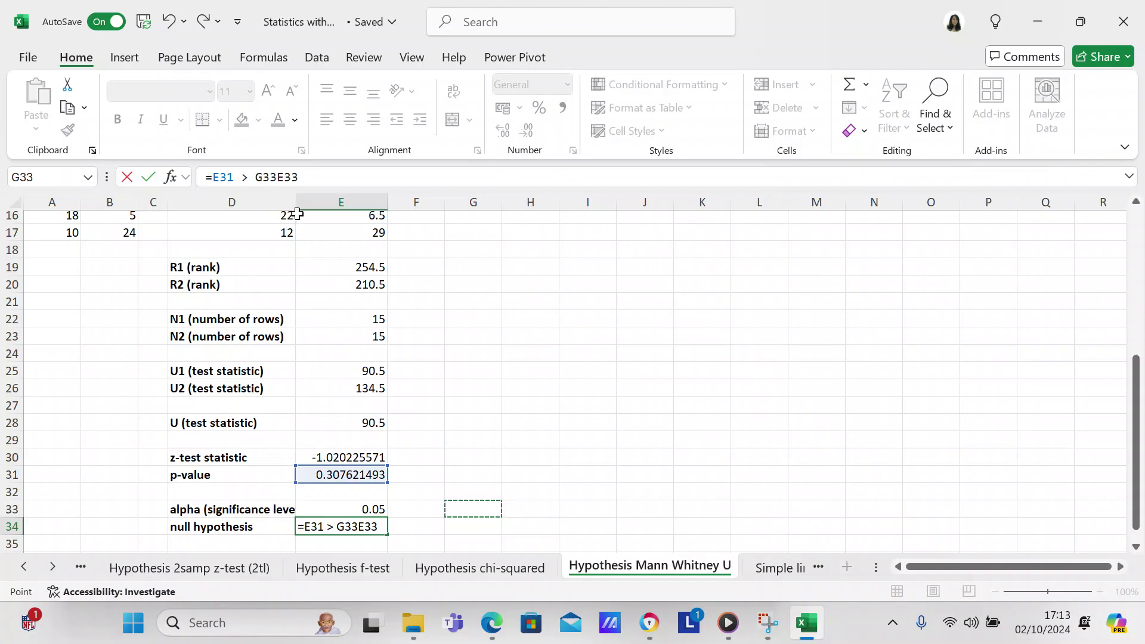
click(299, 203)
text(E:E)
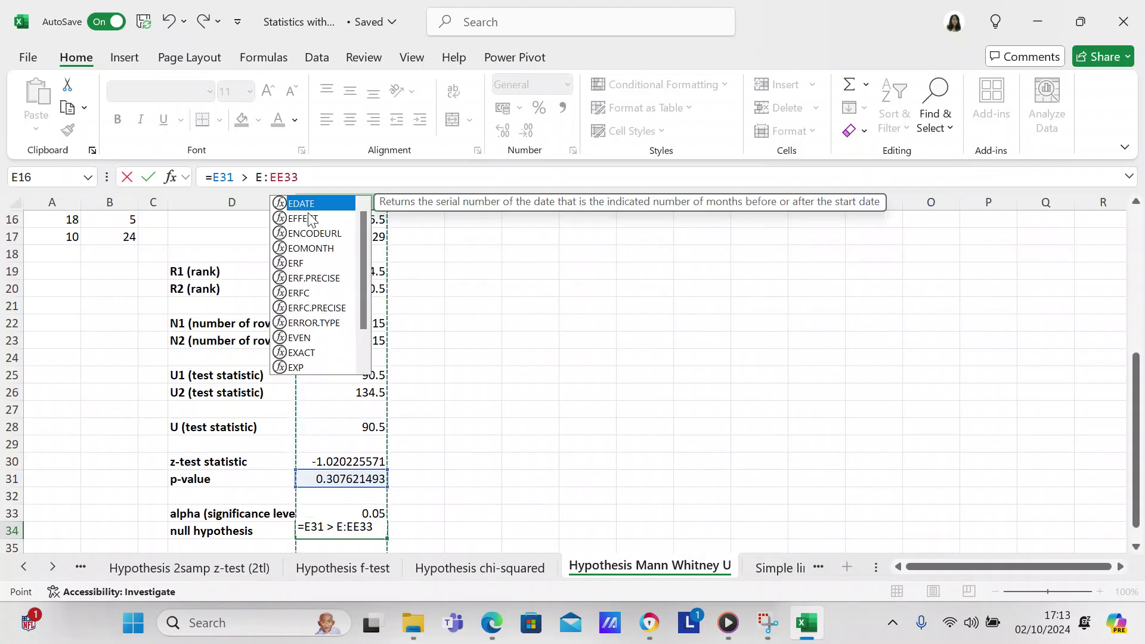
click(453, 289)
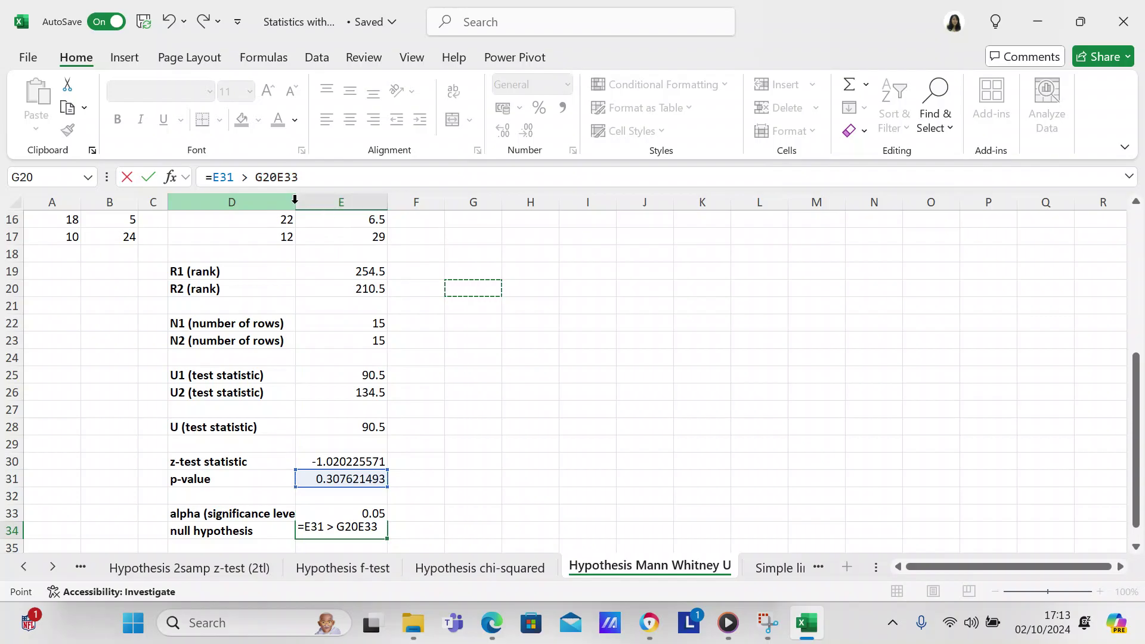
drag(295, 199, 303, 205)
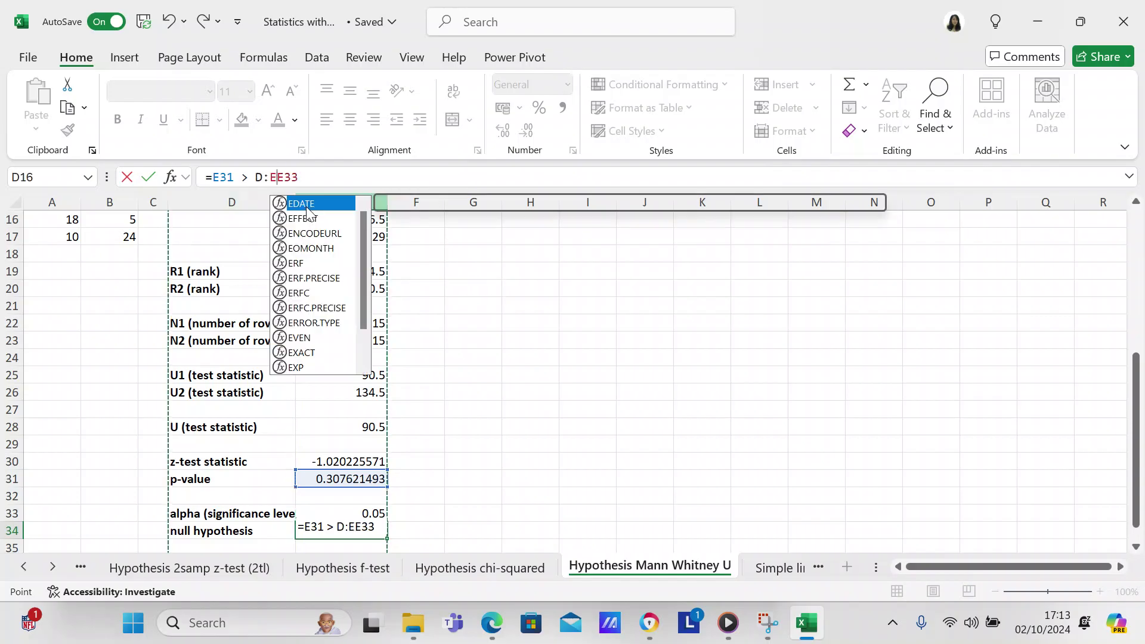
key(Escape)
key(Escape)
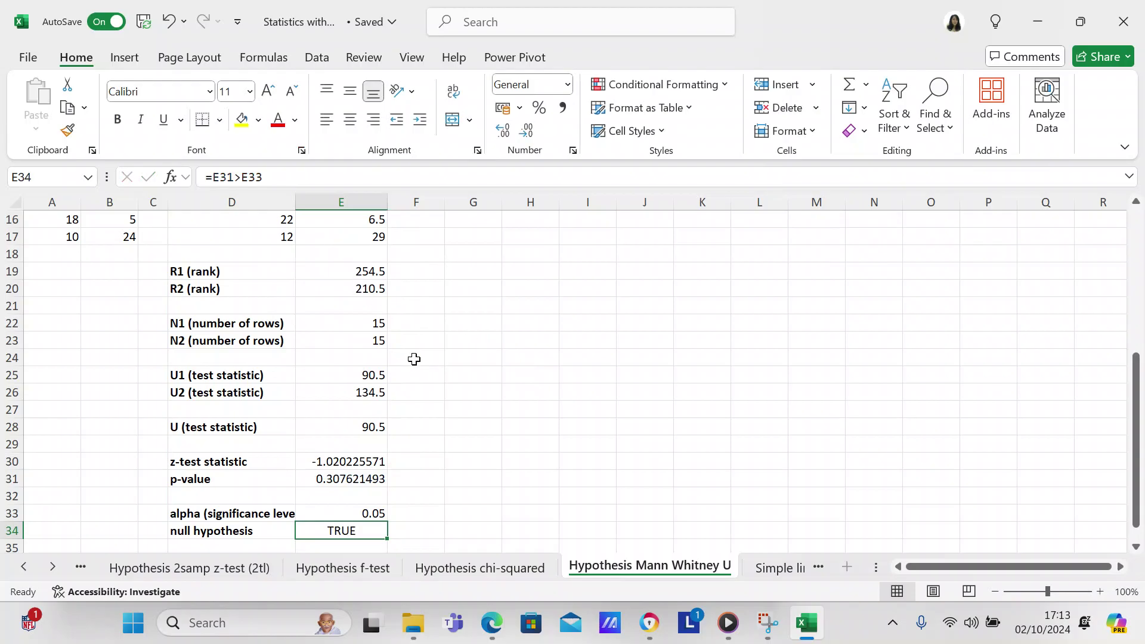
double_click(295, 202)
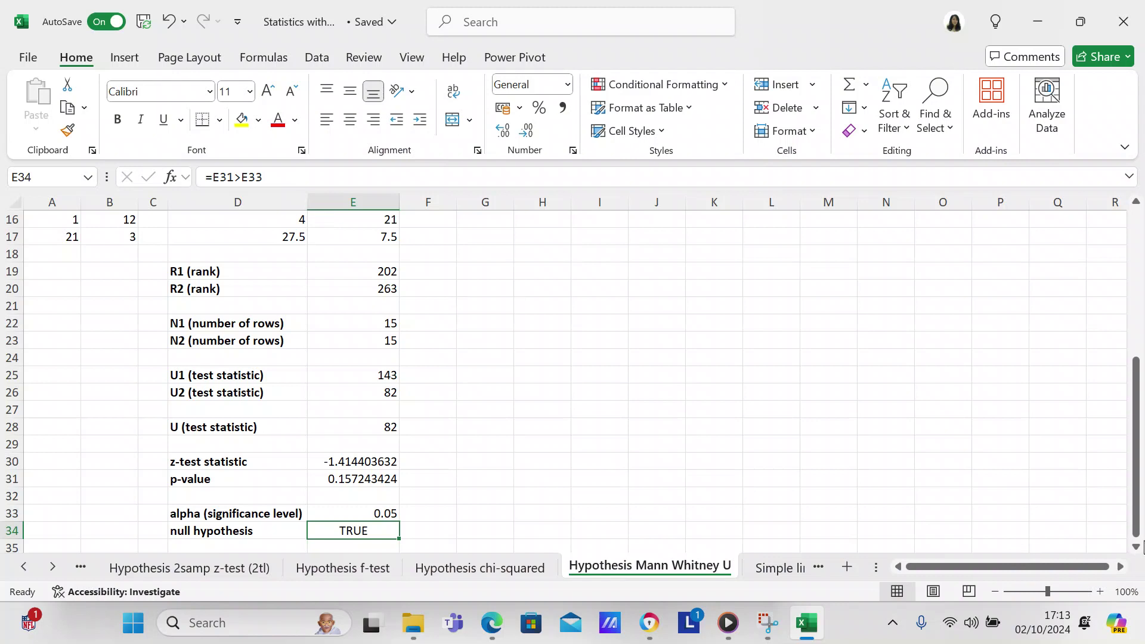
drag(1137, 534, 1135, 544)
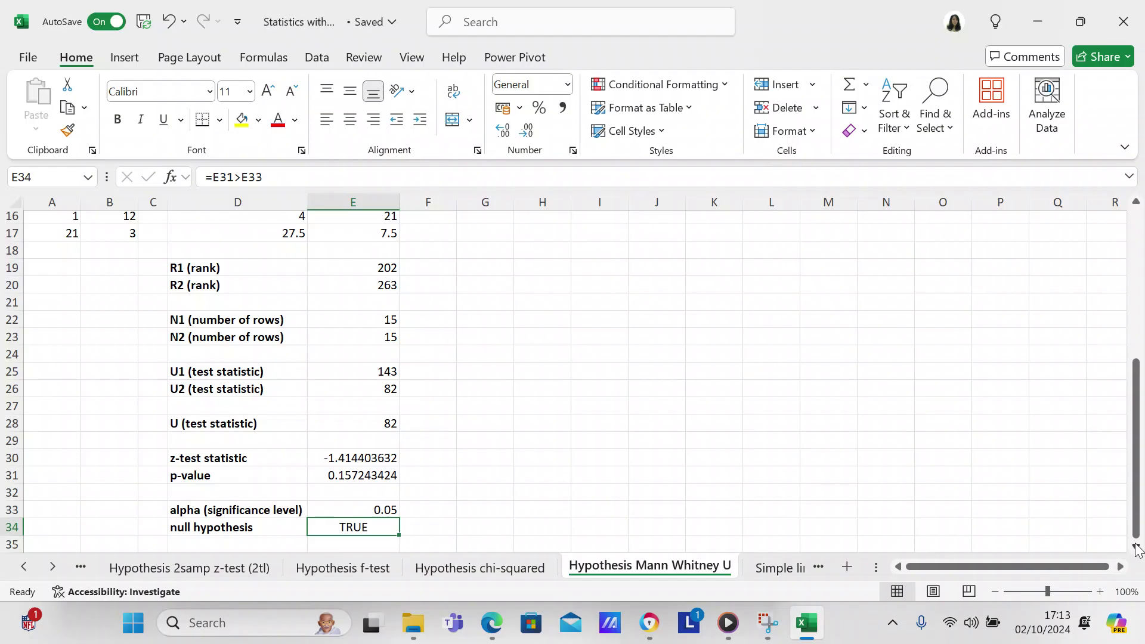
drag(1136, 534, 1123, 279)
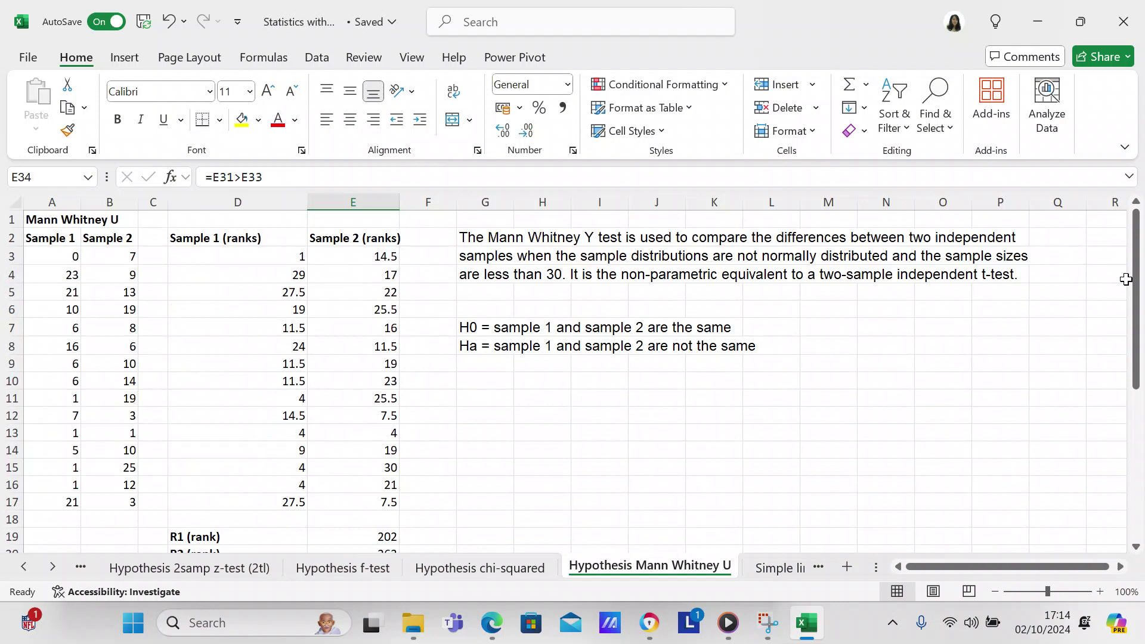
drag(1137, 296, 1141, 485)
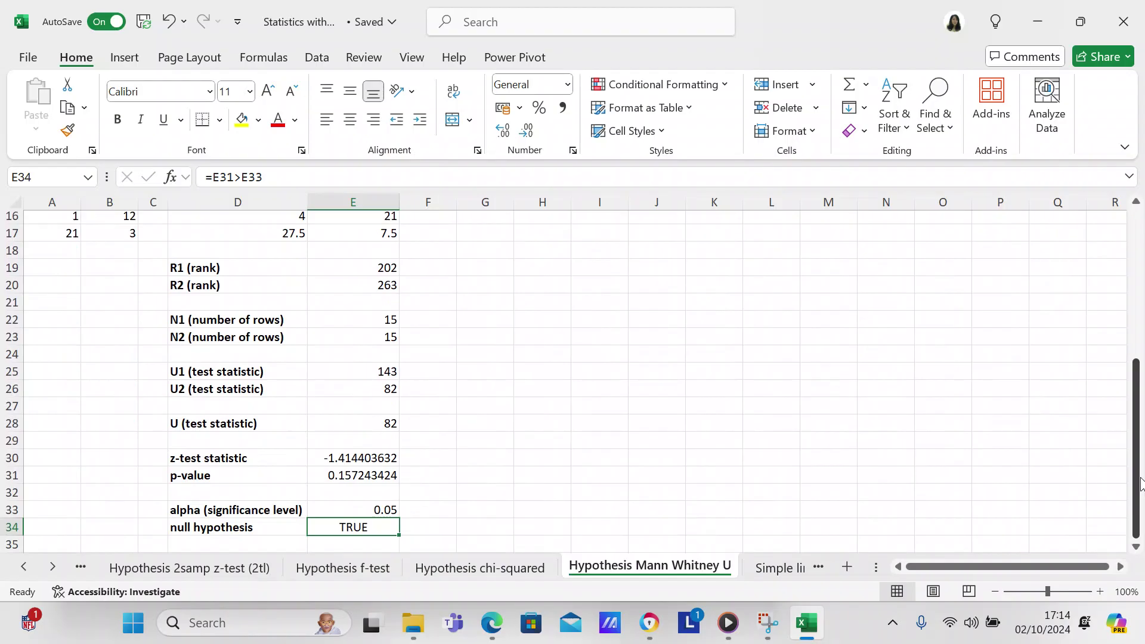
Step: Try adding cell F21 to the null hypothesis formula, then cancel the edit
click(236, 175)
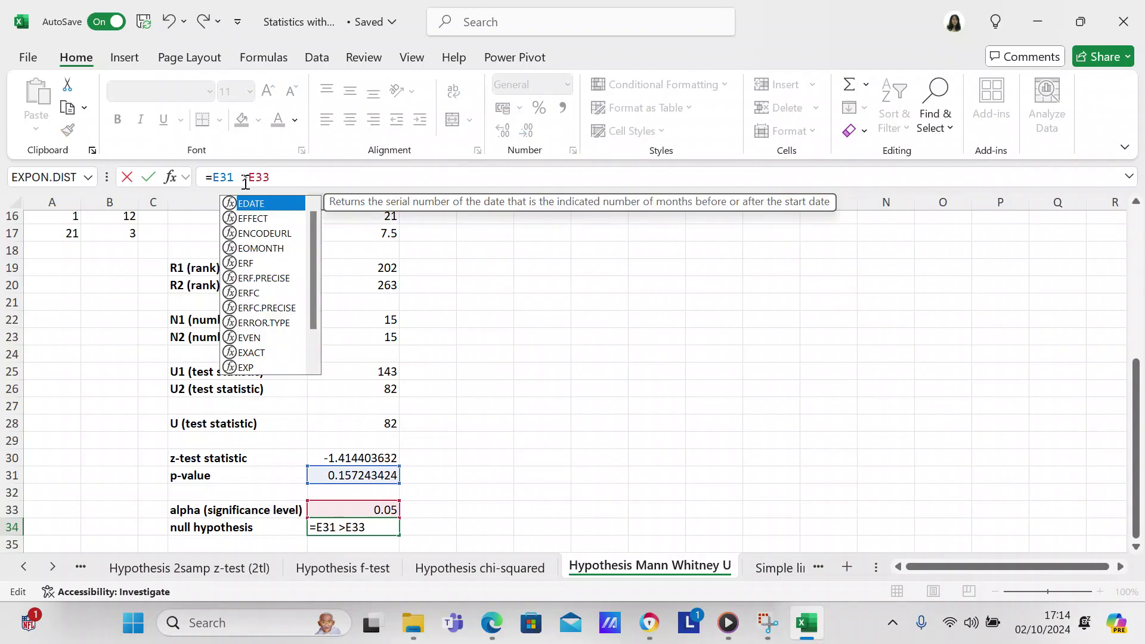
click(248, 178)
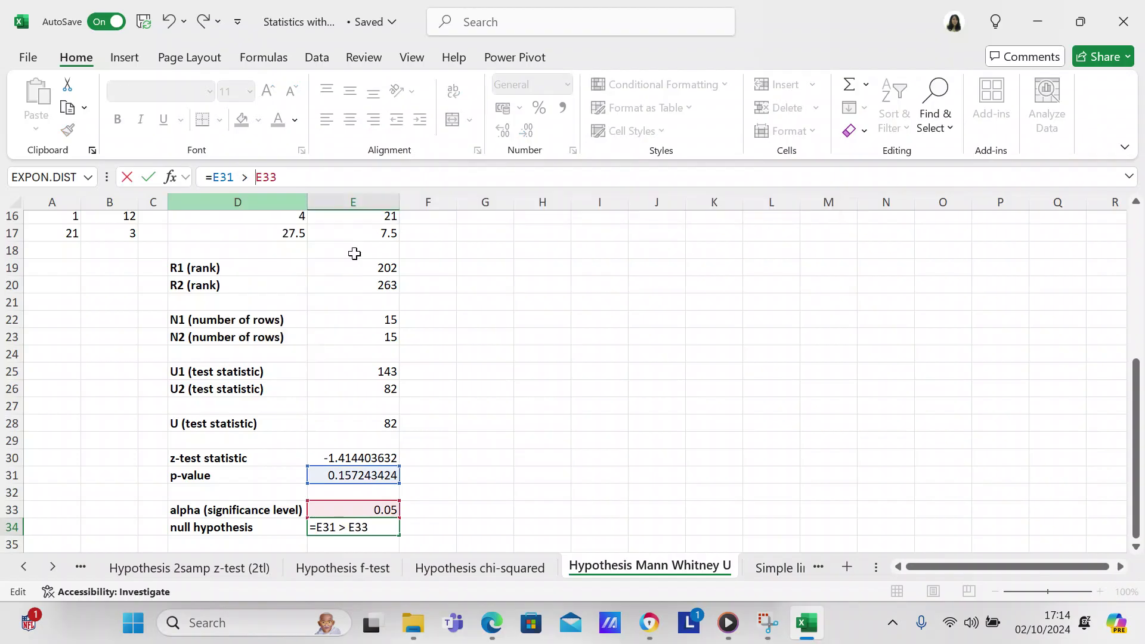
click(420, 304)
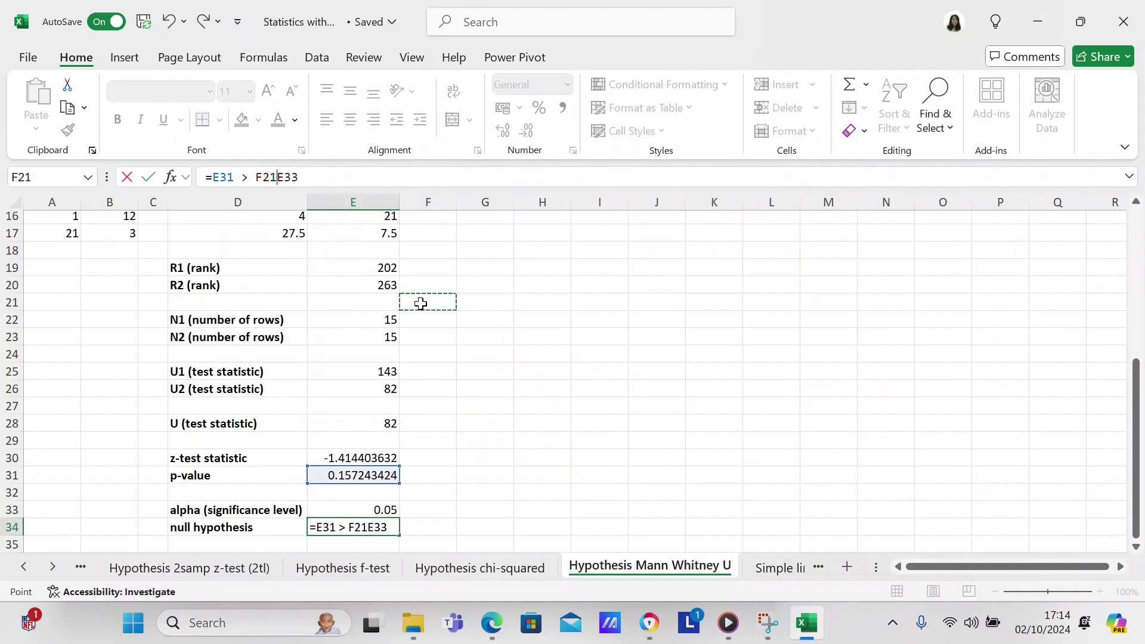
key(Escape)
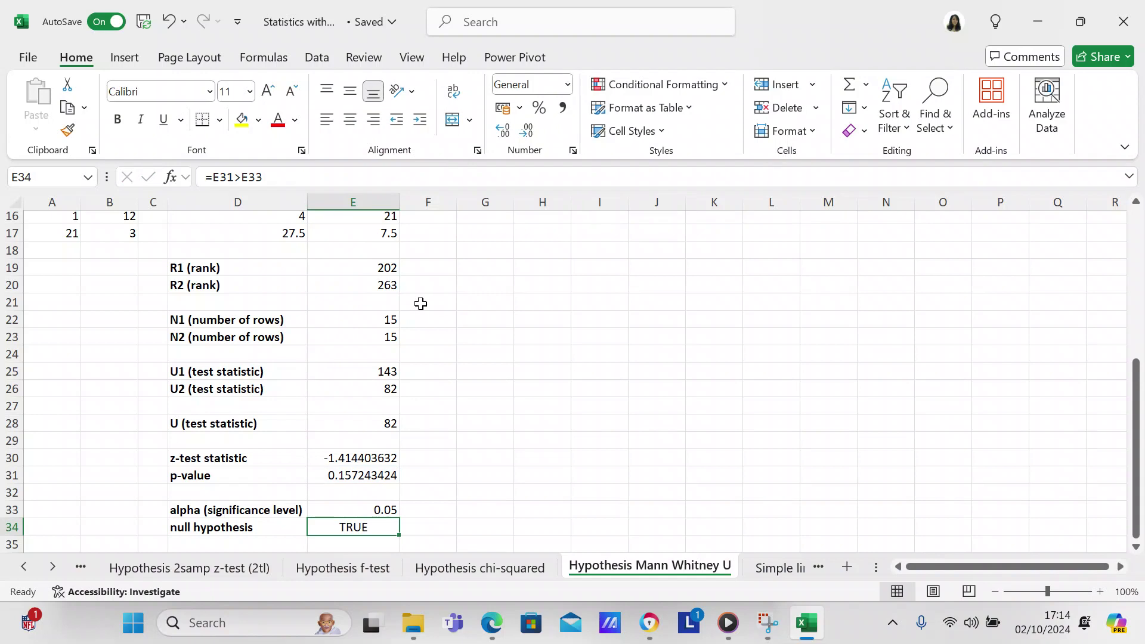
Step: Recommit the E34 formula to regenerate samples, and return to the test description
click(232, 175)
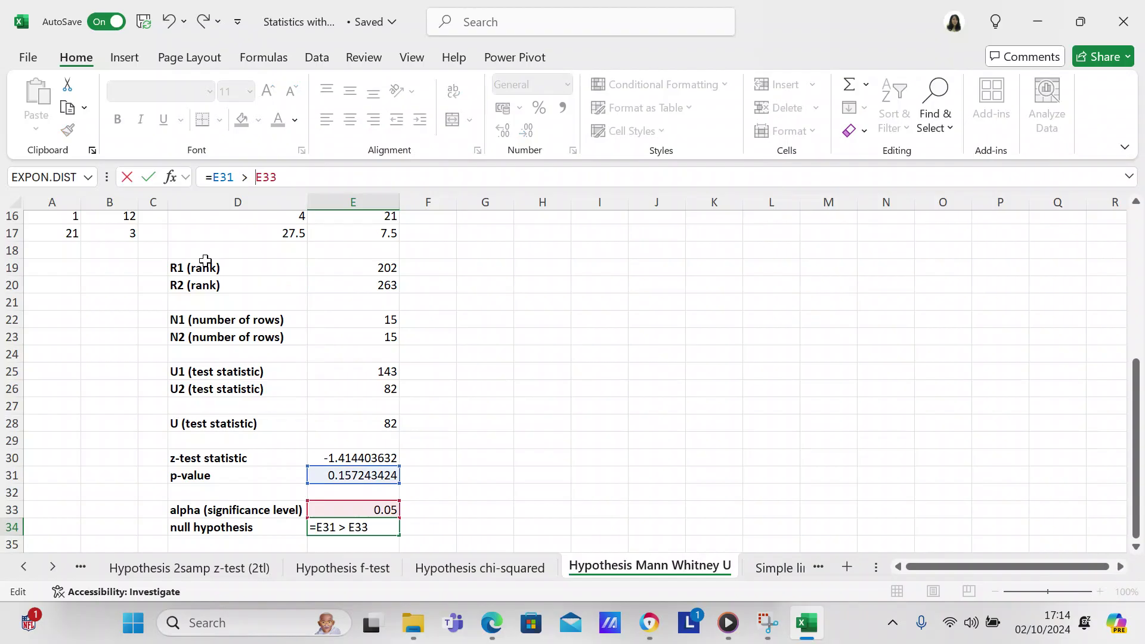
key(Return)
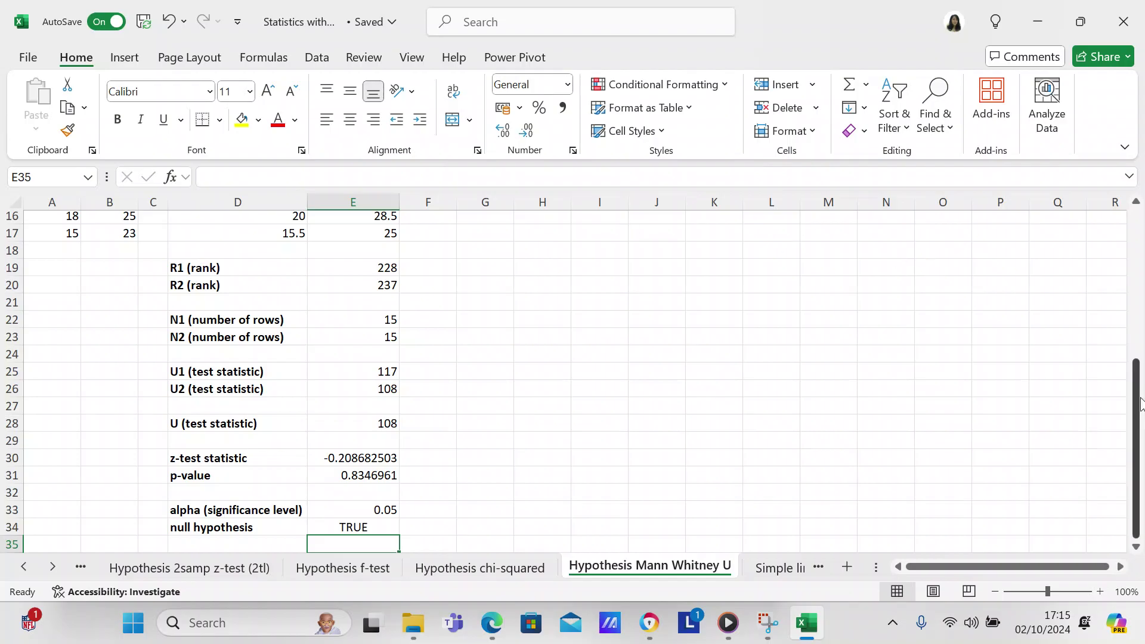
drag(1141, 403, 1111, 217)
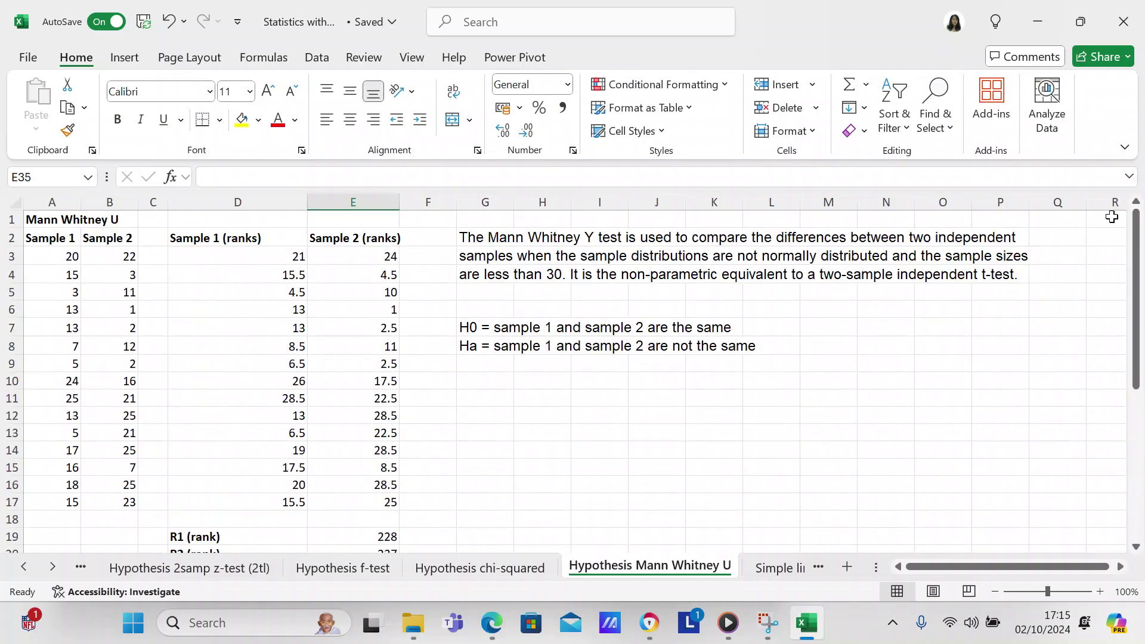